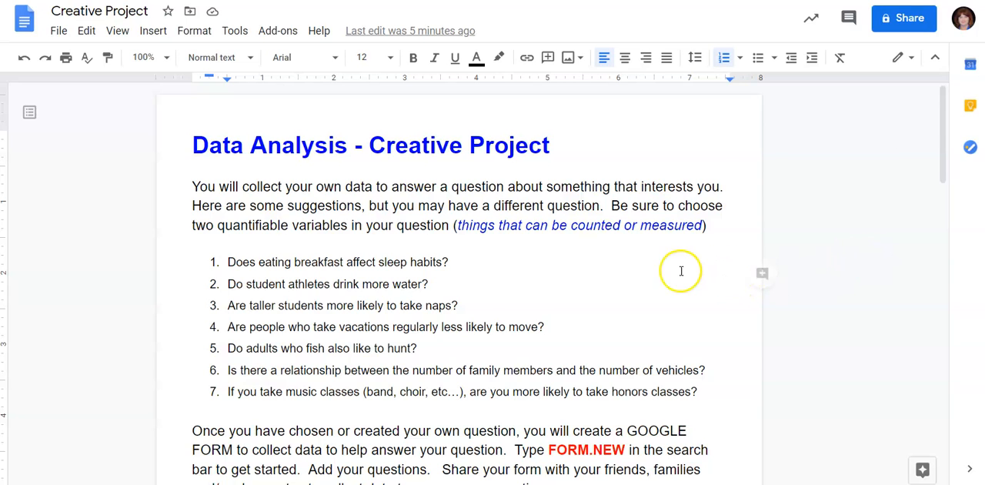
Step: Read the project instructions and open a new blank Google Form from form.new in a new browser tab
scroll(680, 271, "down", 1)
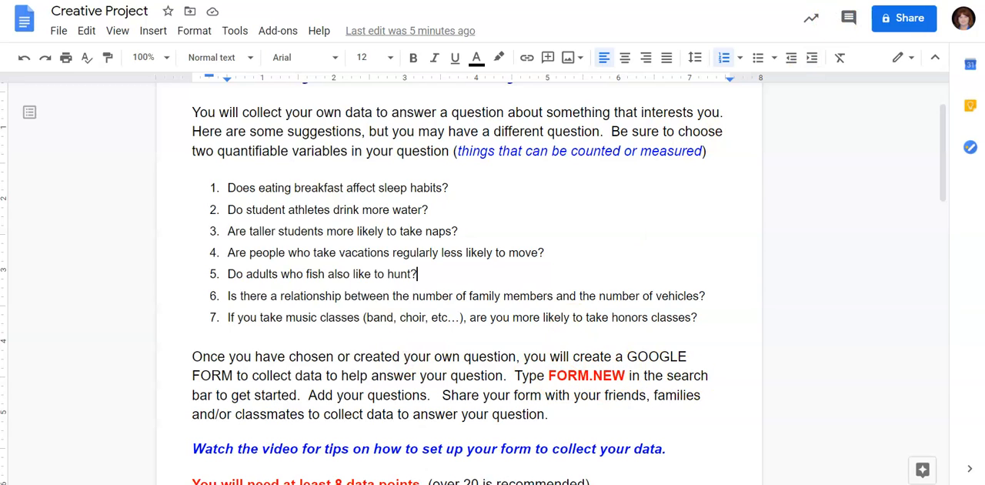
key("ctrl+t")
type("form.new")
key("Return")
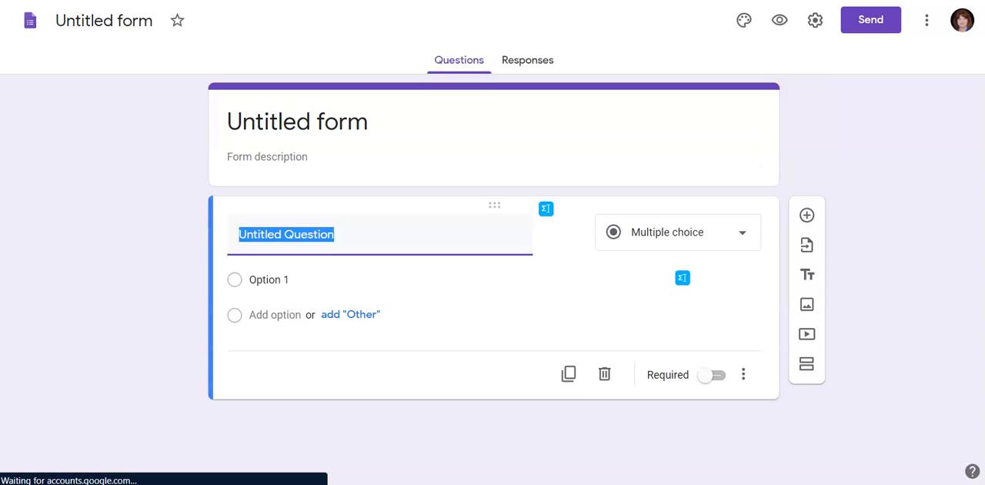
Step: Enter "How many hours did you sleep last night?" as the text of the form's first question
left_click(269, 125)
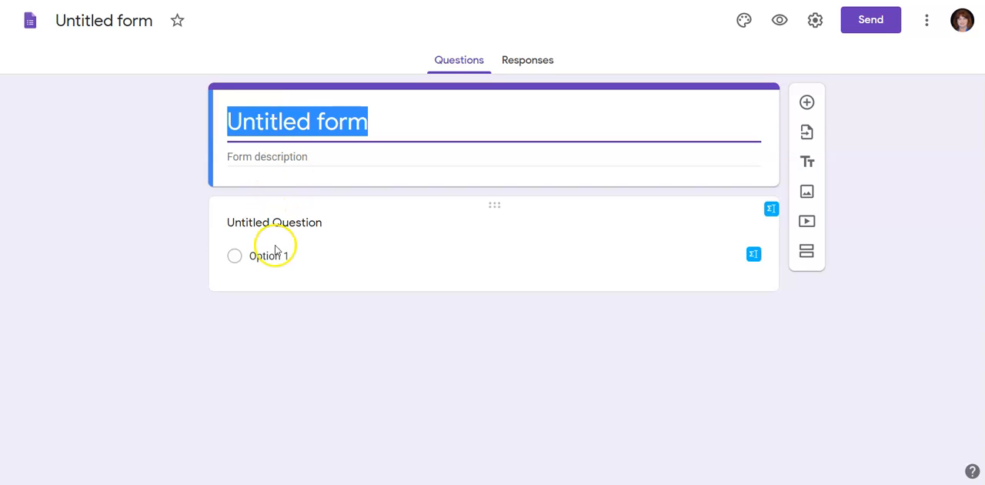
left_click(264, 225)
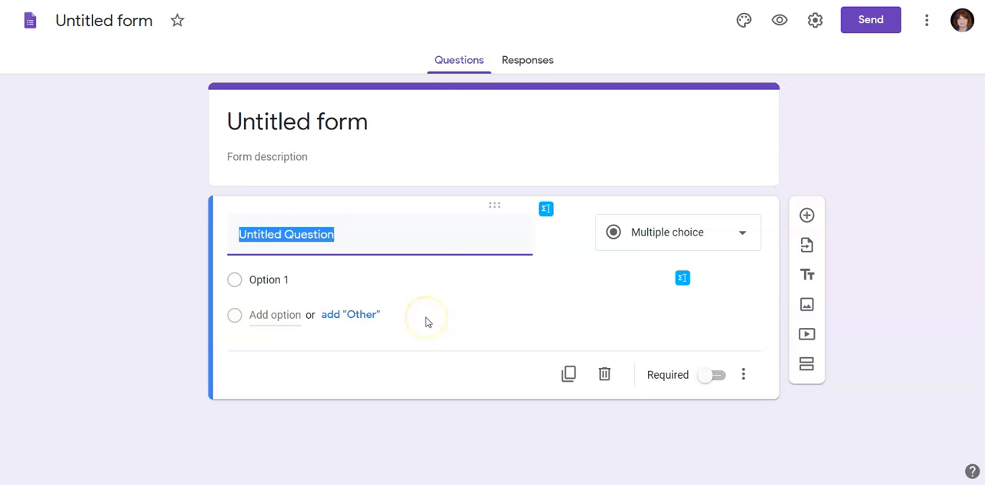
type("How many ")
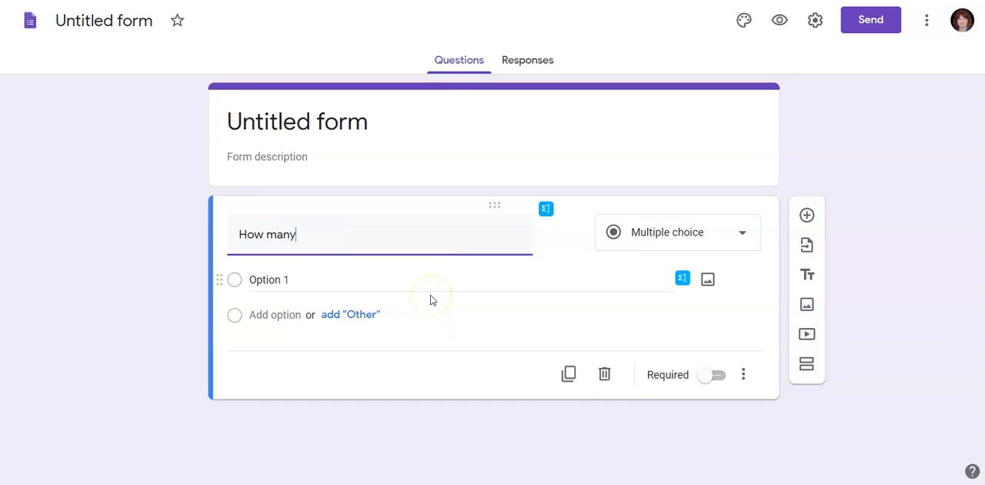
type("ho")
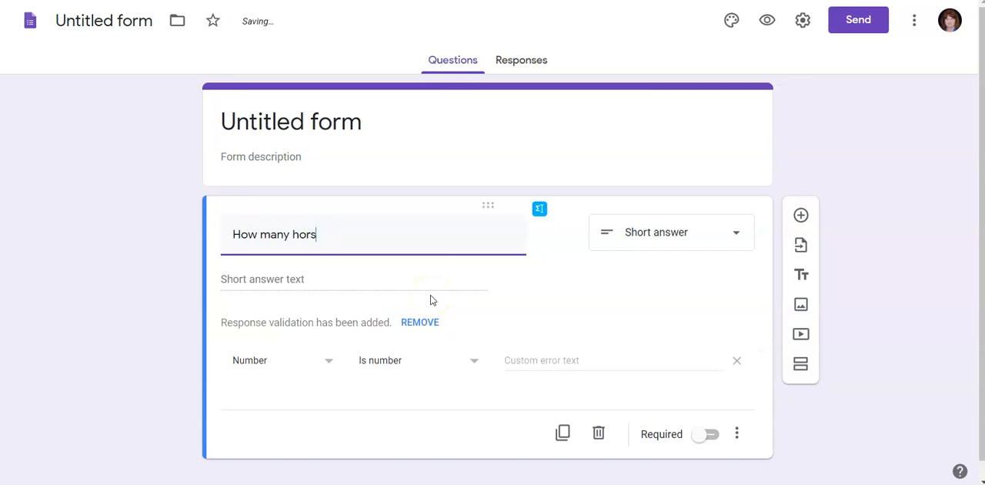
type("urs did uou")
key("BackSpace")
key("BackSpace")
key("BackSpace")
type("you sleep last night?")
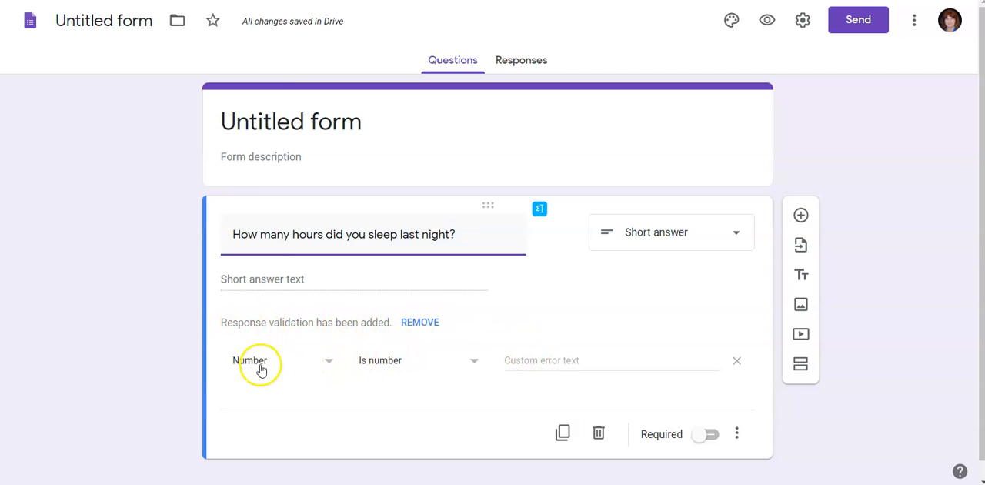
Step: Check the sleep question's additional options for the response validation setting
left_click(737, 434)
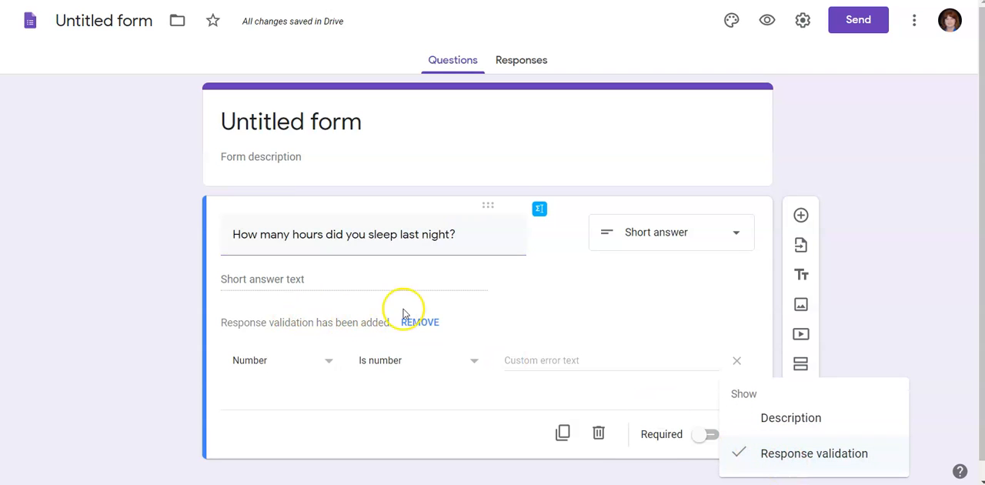
left_click(502, 297)
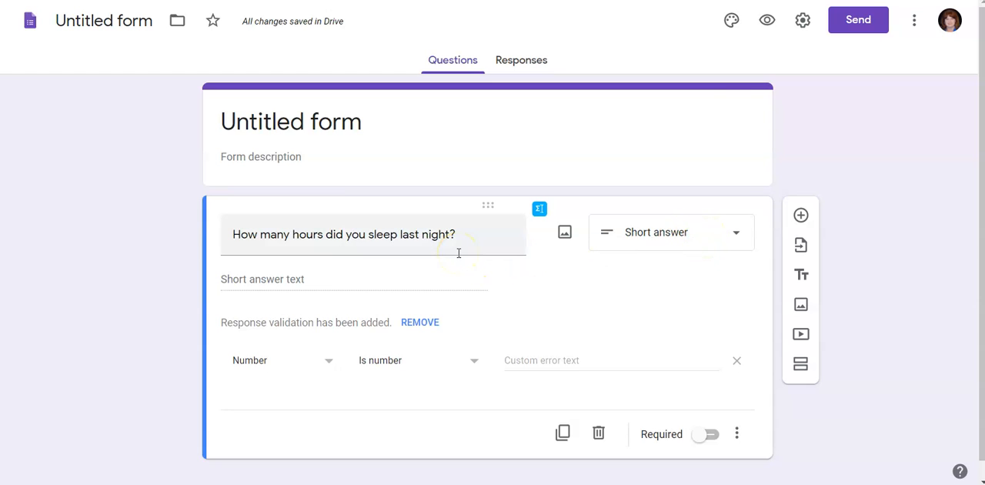
left_click(497, 305)
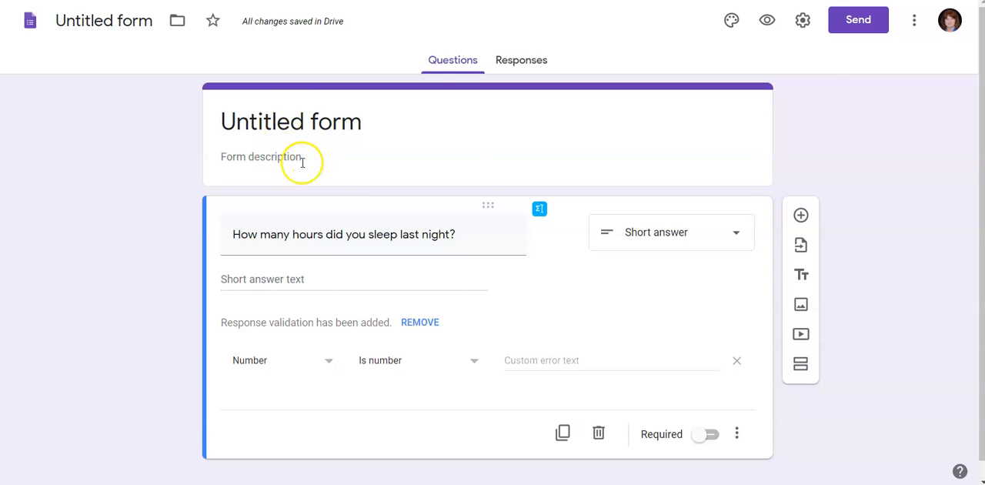
Step: Review the form's general, presentation and quiz settings, including sign-in and respondent options, and close them without saving
left_click(804, 23)
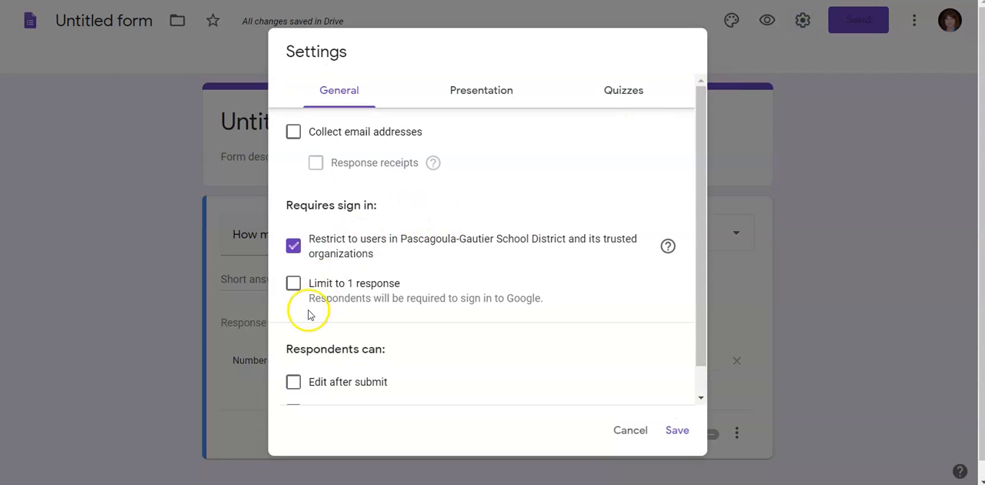
scroll(390, 271, "down", 1)
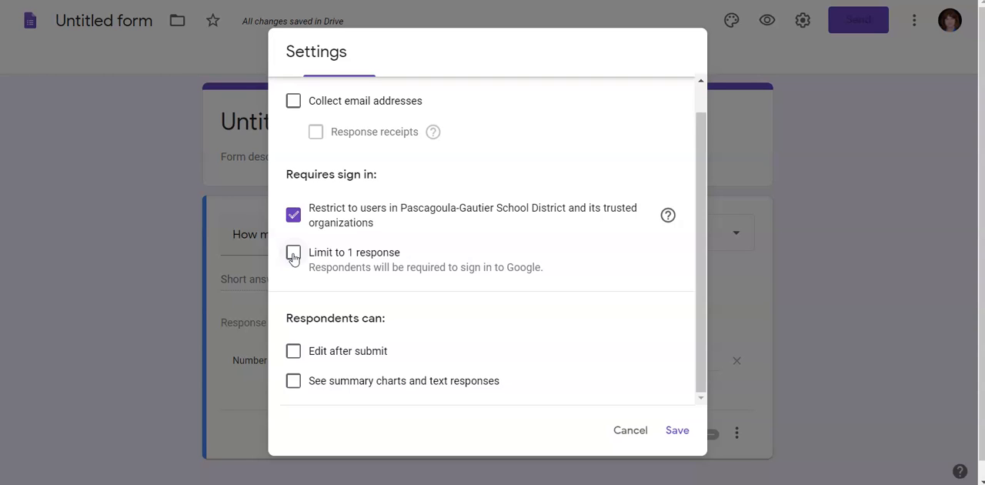
scroll(293, 259, "up", 1)
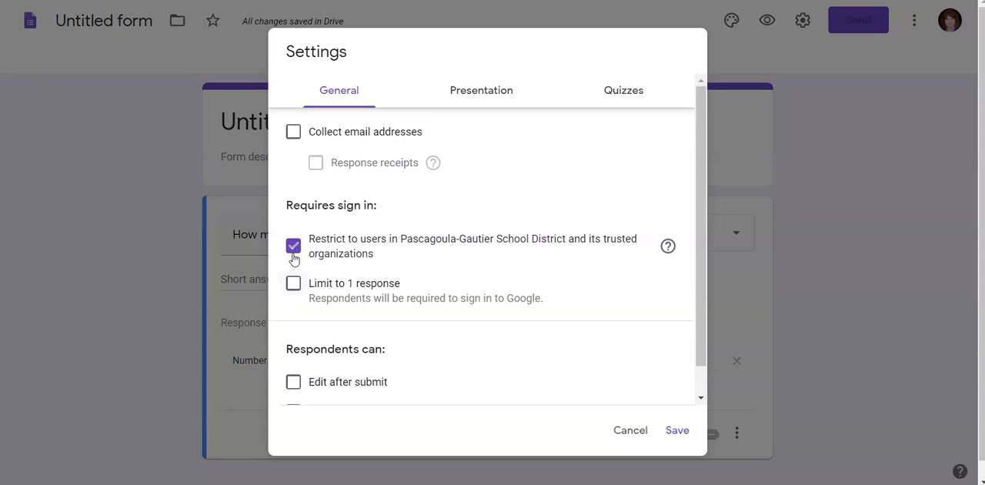
left_click(614, 89)
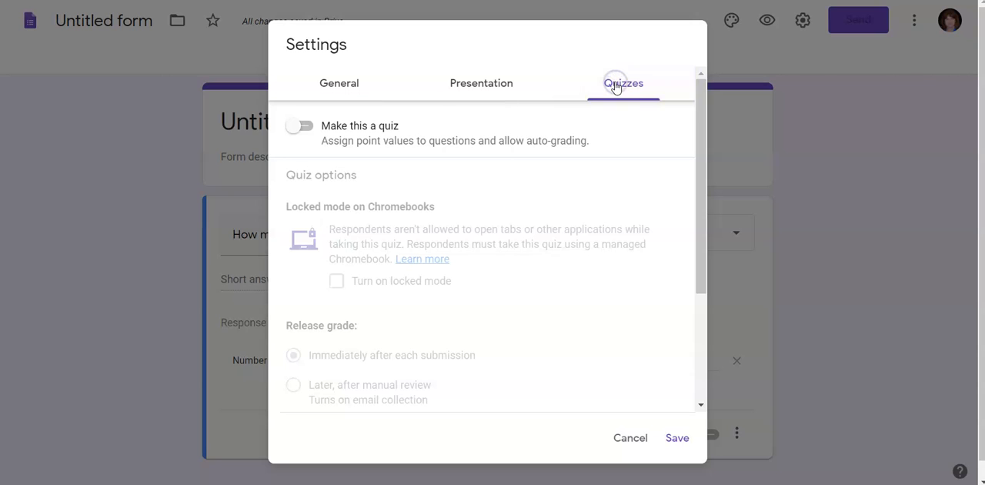
left_click(469, 84)
left_click(338, 94)
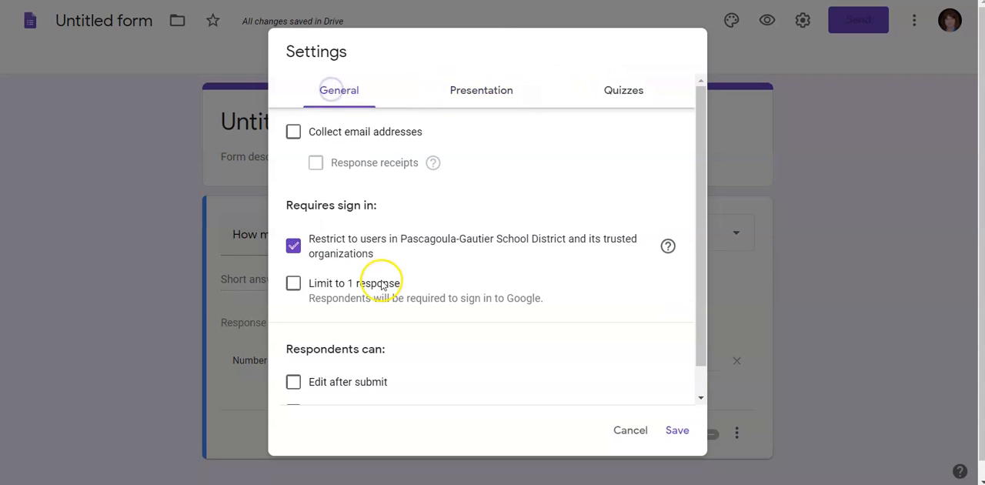
scroll(382, 285, "down", 1)
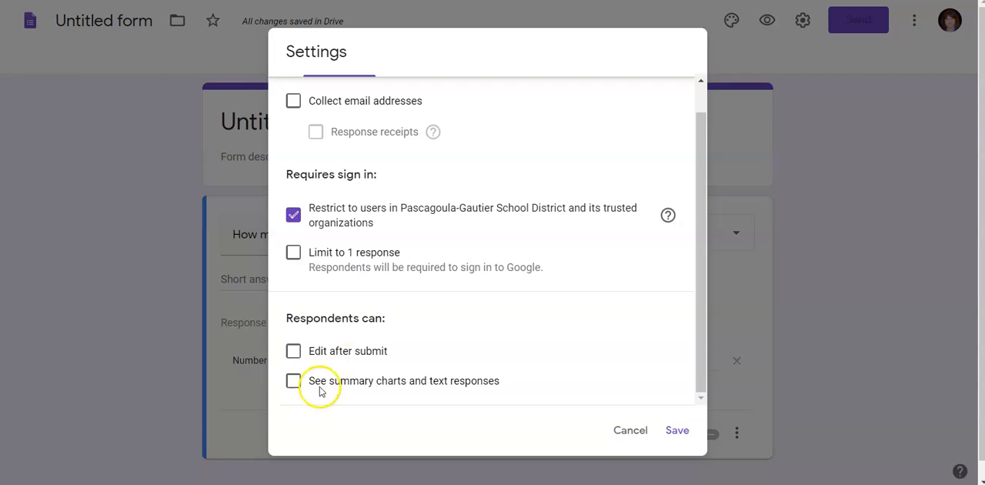
left_click(295, 354)
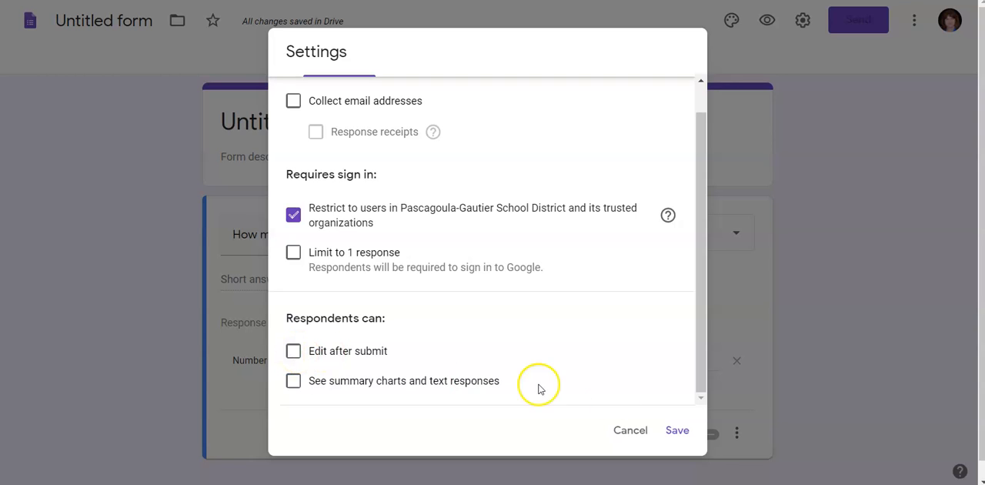
left_click(632, 432)
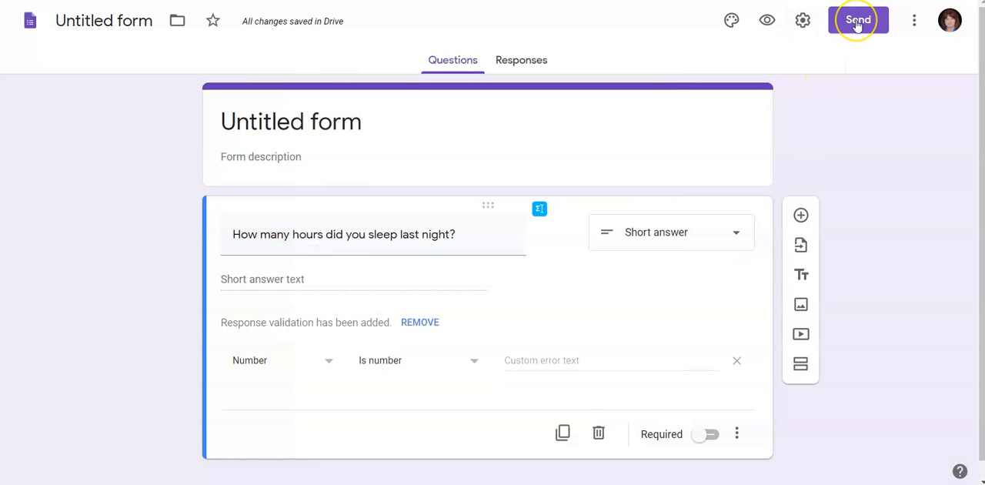
Step: Copy the form's shareable link from the sending options
left_click(857, 23)
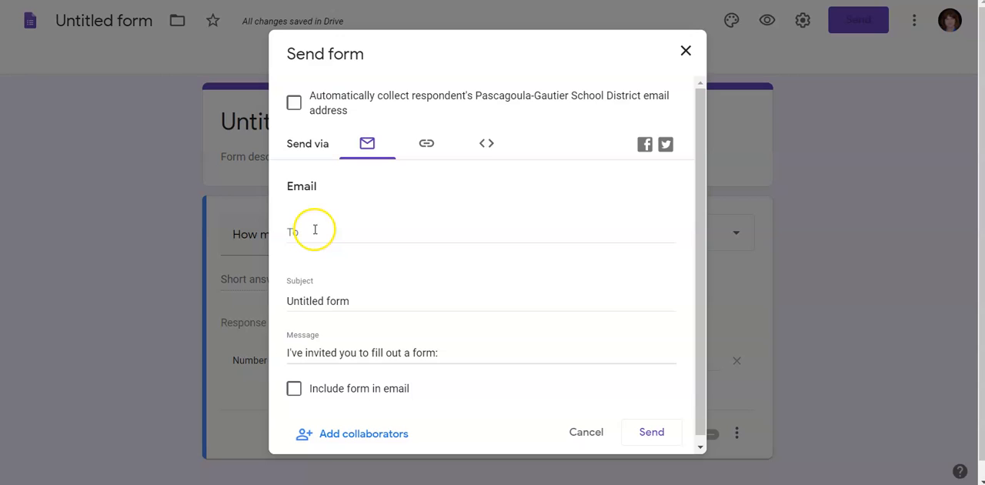
left_click(429, 148)
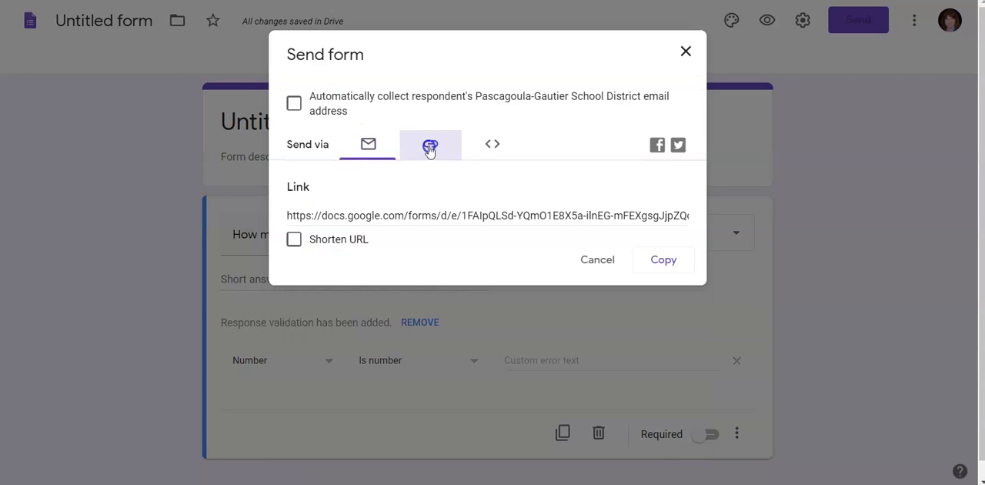
left_click(659, 261)
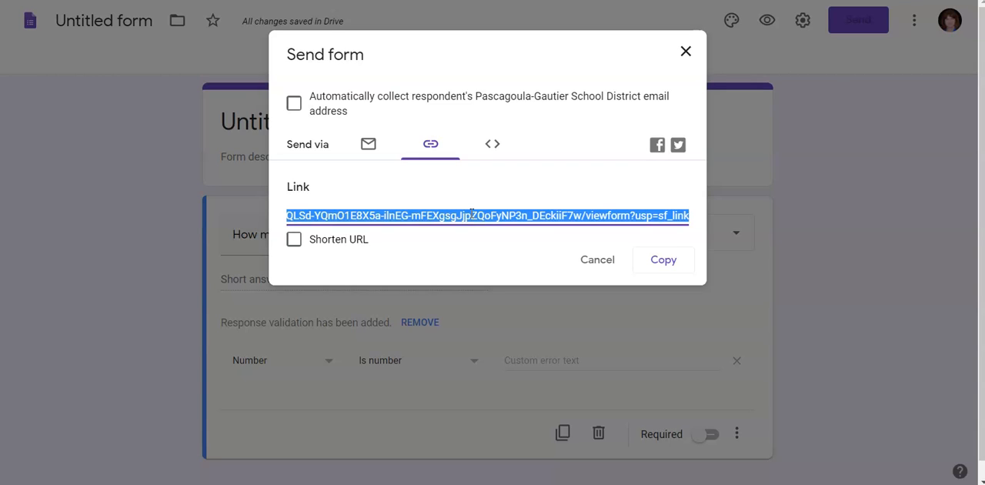
Step: Look over the email, link and HTML embed options for sharing the form, and close them without sending
left_click(367, 145)
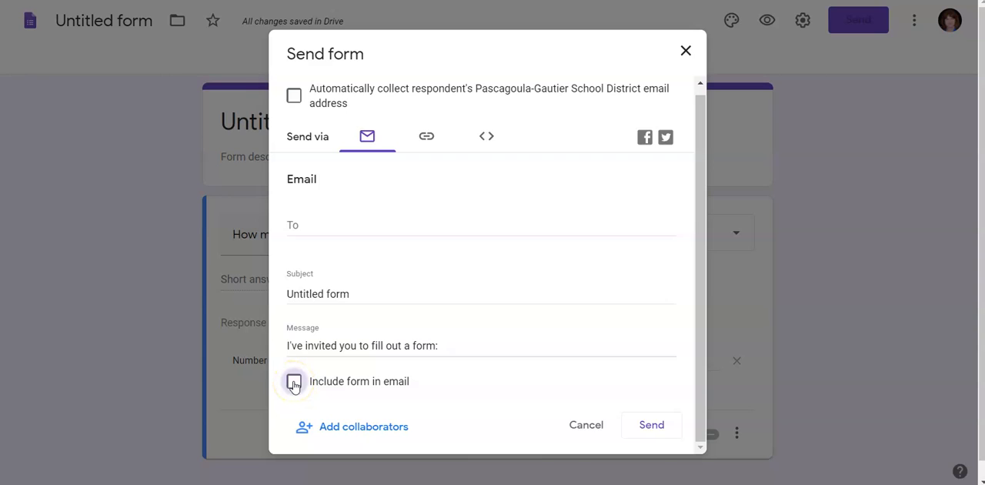
left_click(316, 222)
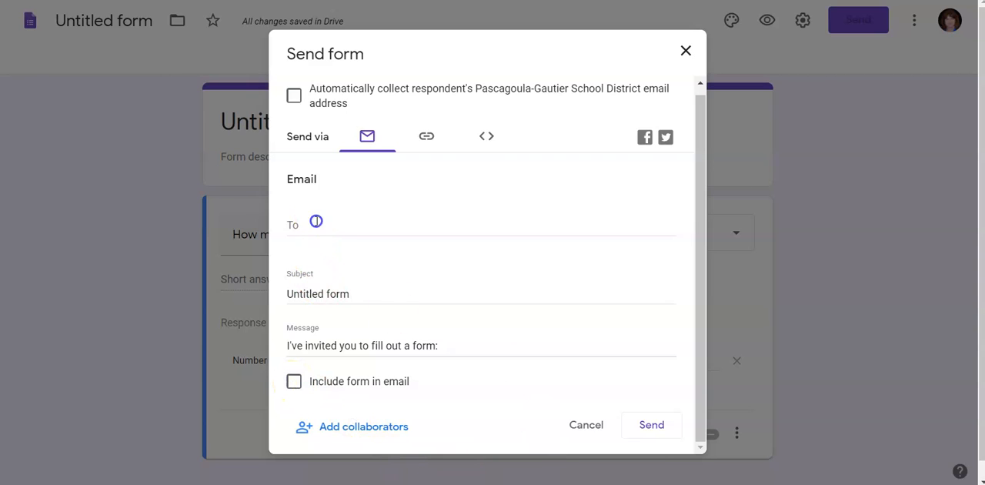
left_click(327, 292)
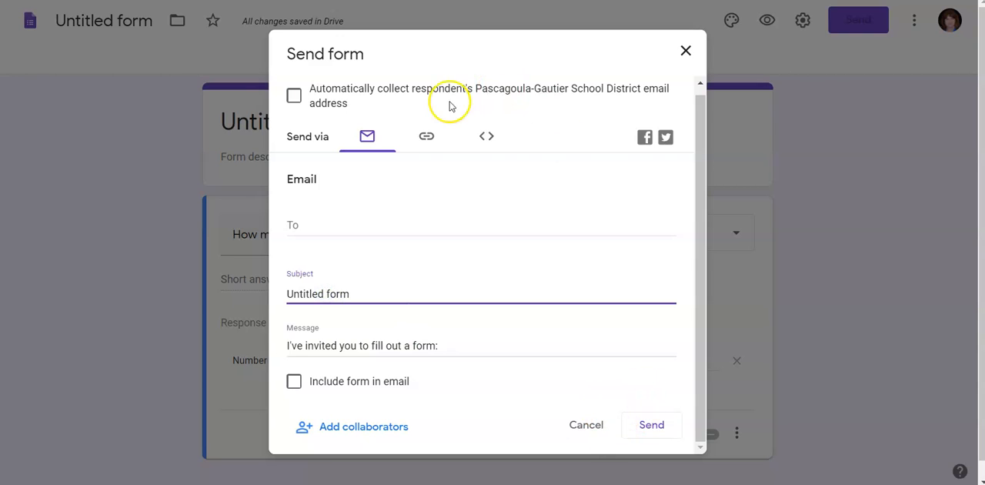
left_click(422, 136)
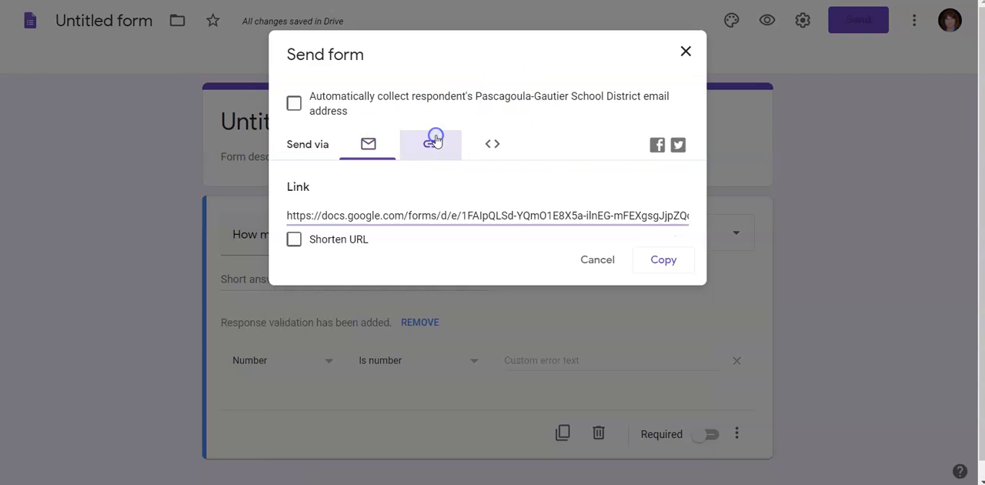
left_click(493, 150)
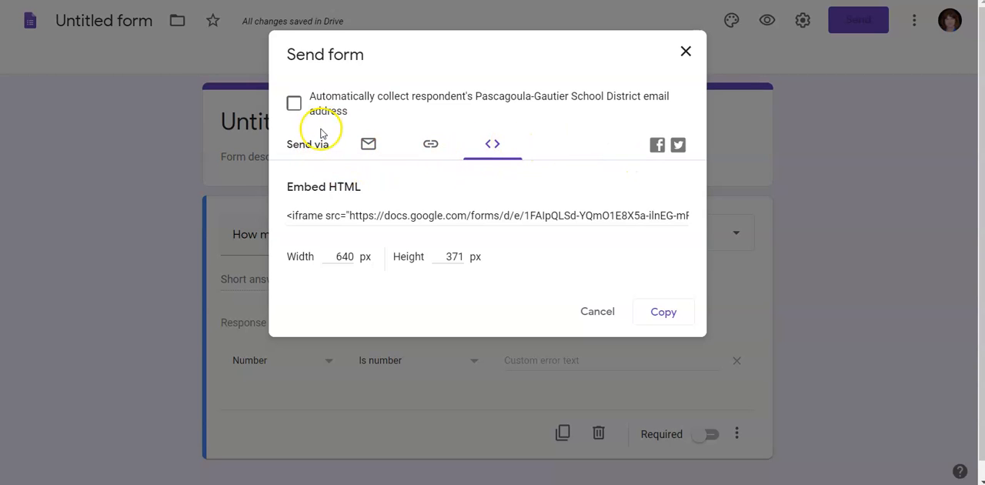
left_click(368, 146)
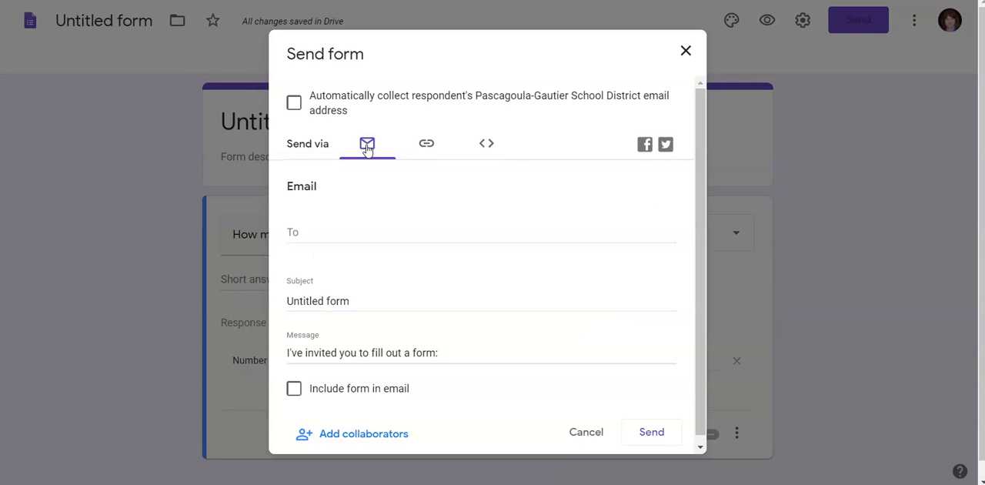
left_click(587, 433)
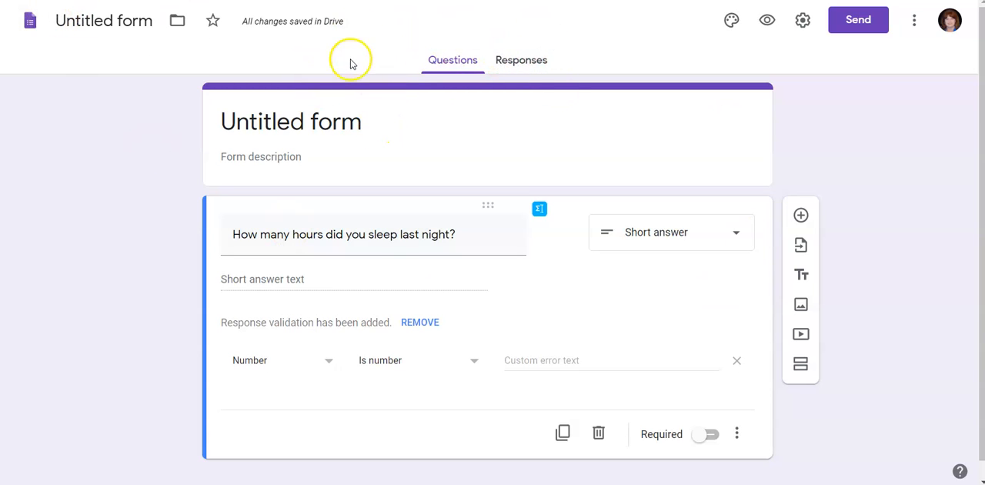
Step: Create a new spreadsheet as the destination for the form's responses
left_click(518, 69)
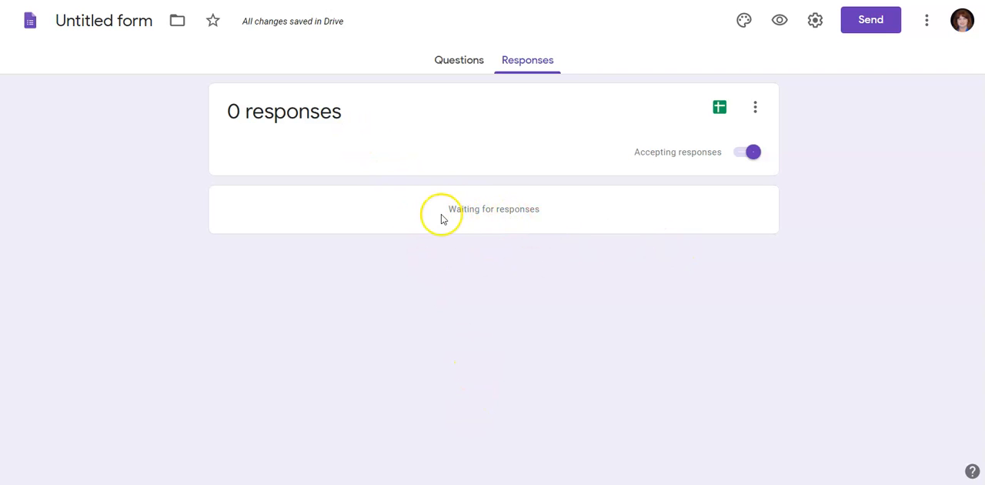
left_click(721, 112)
left_click(720, 112)
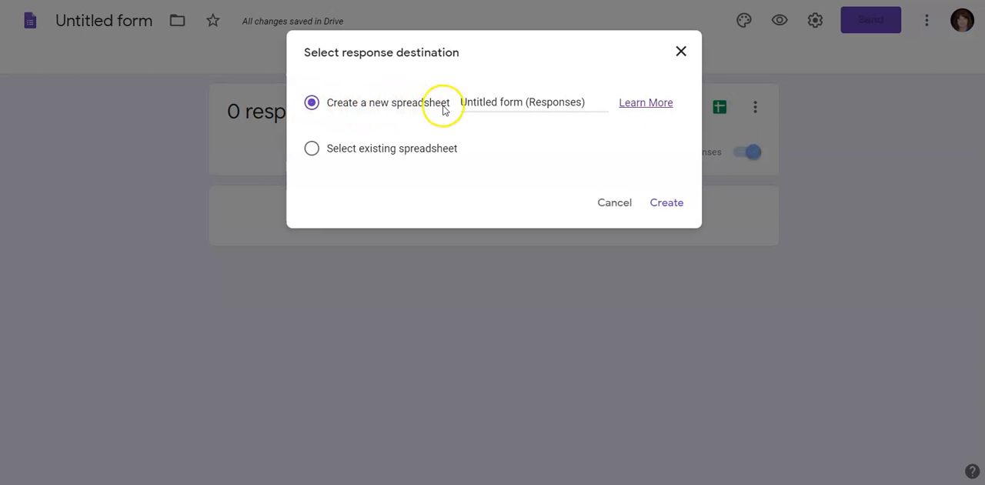
left_click(666, 204)
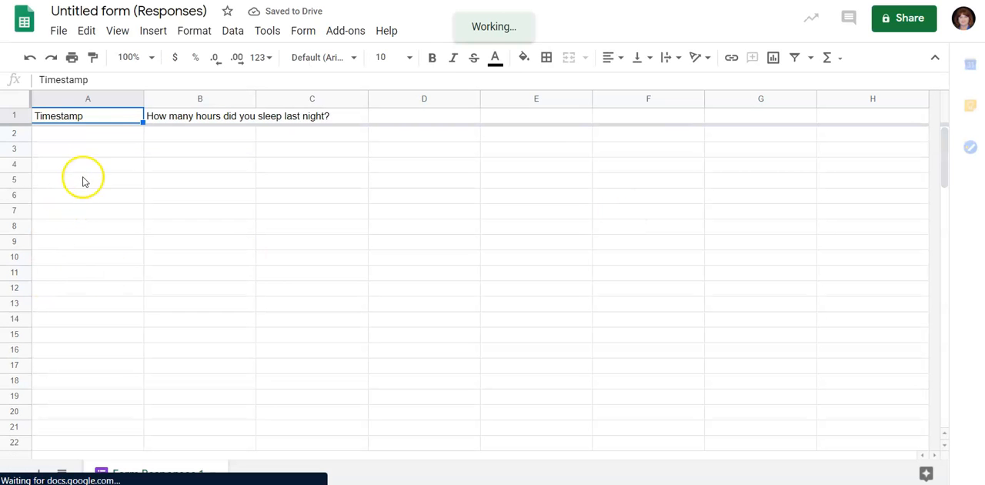
Step: Widen column B of the response sheet so the full sleep question fits in its header cell
left_click(86, 118)
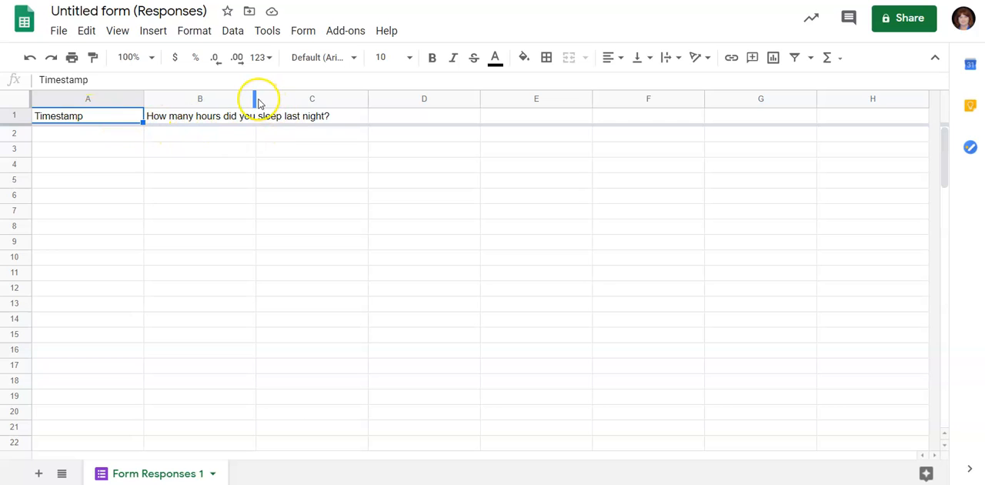
left_click_drag(257, 99, 378, 100)
left_click(357, 115)
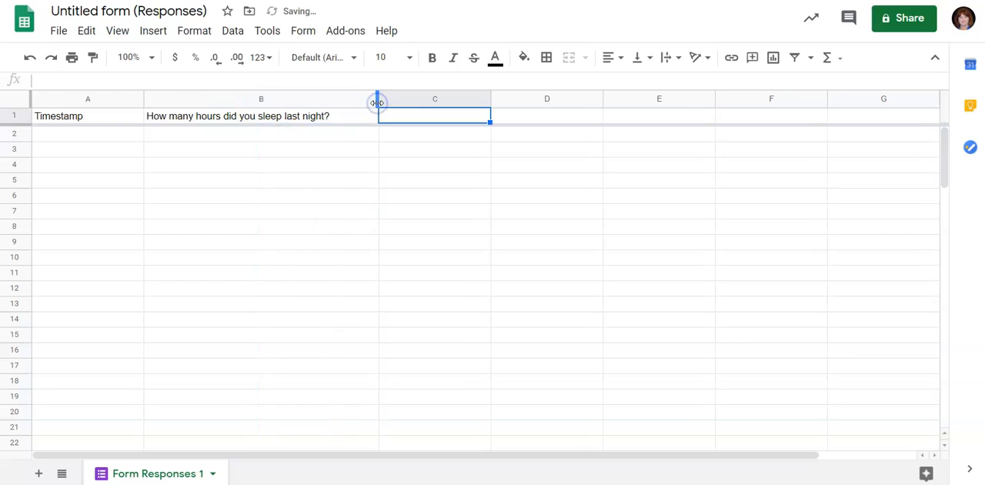
left_click(282, 134)
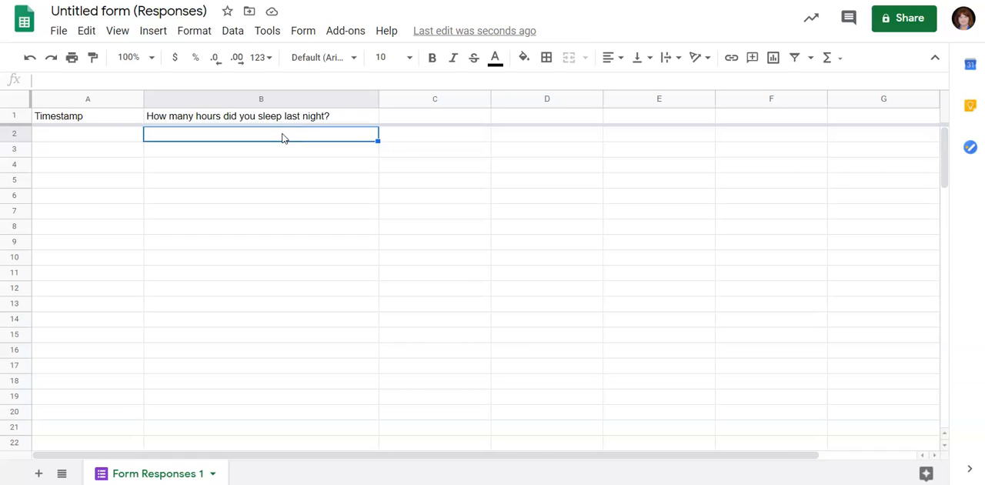
left_click(270, 118)
left_click(264, 133)
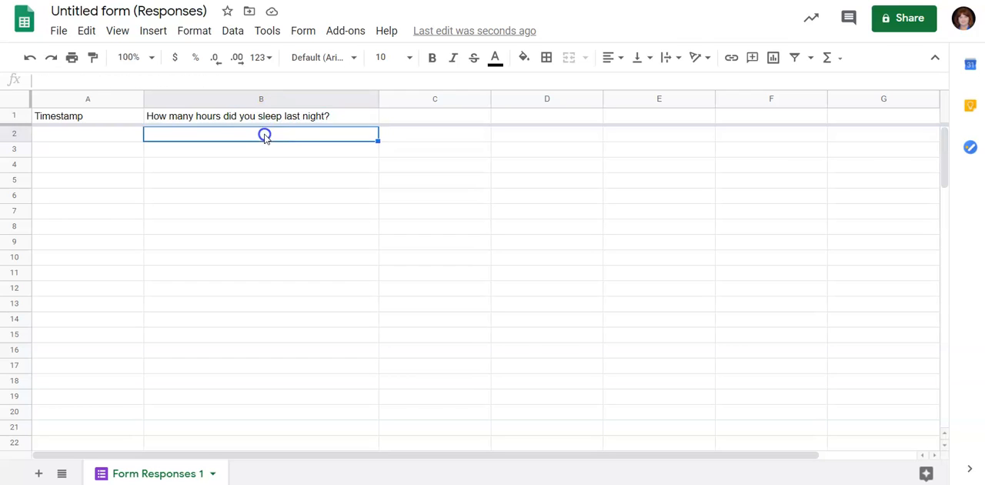
Step: Look over the rows for incoming answers in the response sheet and select the range B2:C21
left_click(209, 134)
left_click(215, 149)
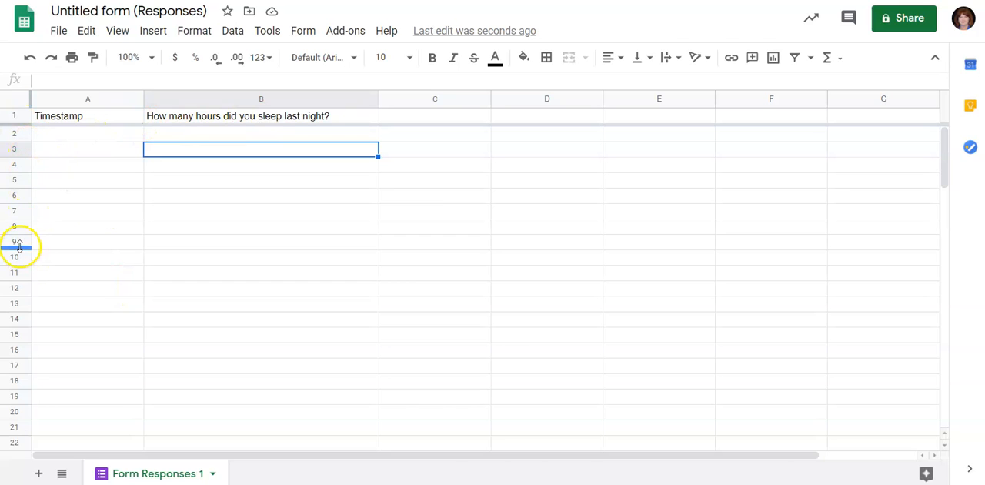
left_click(12, 430)
left_click(298, 284)
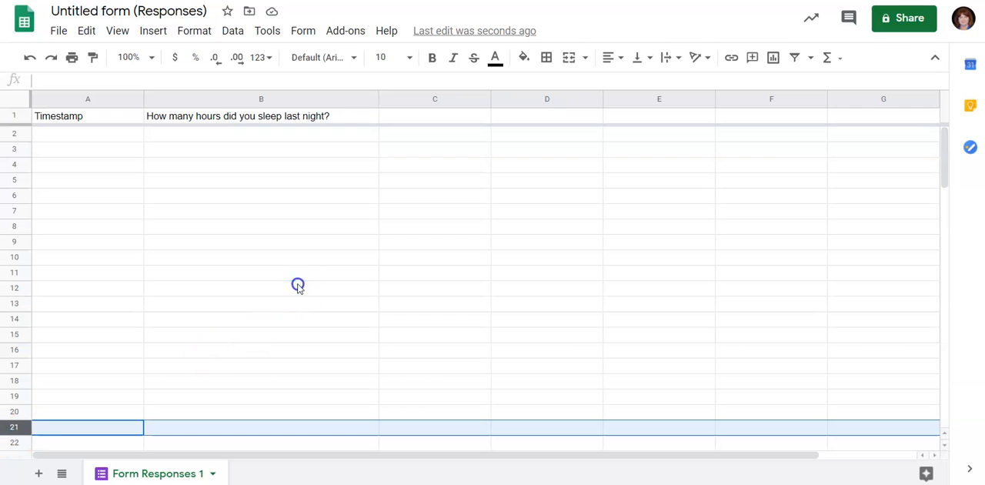
left_click(416, 114)
left_click(271, 145)
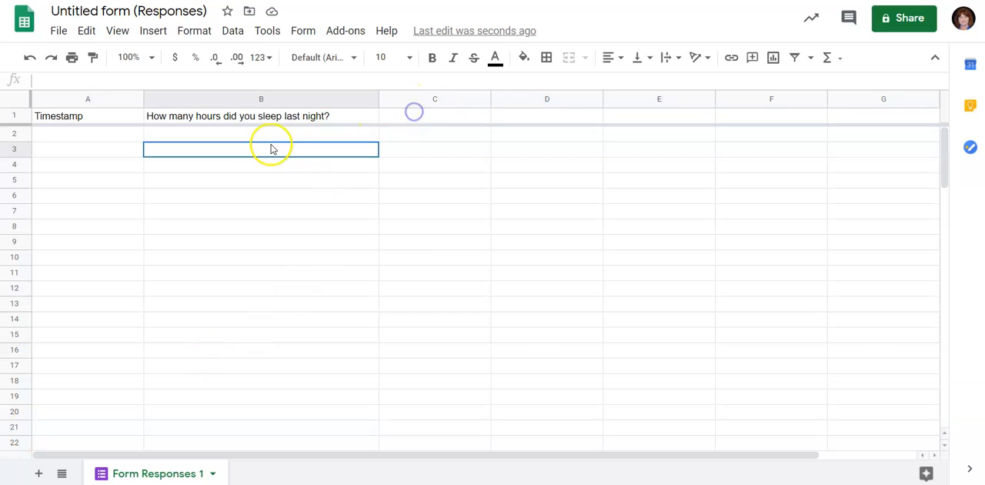
left_click_drag(215, 137, 421, 432)
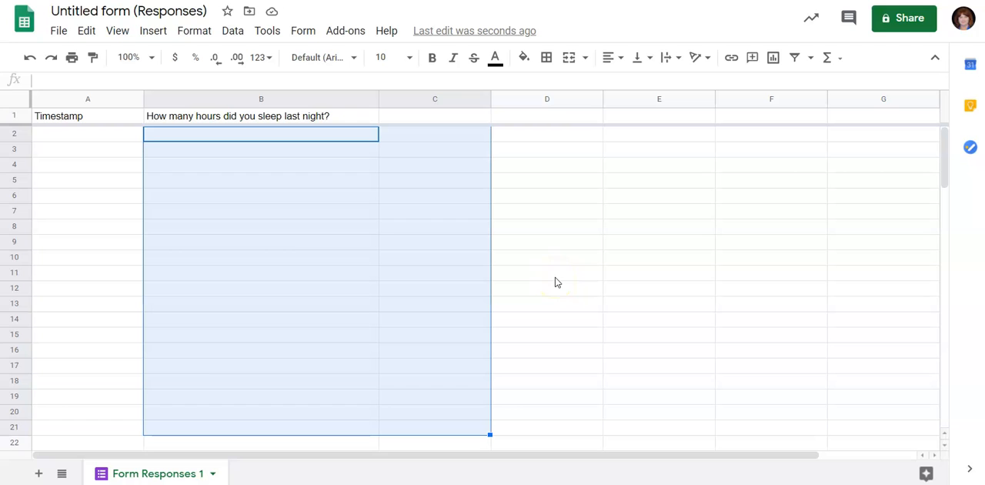
Step: Switch to the Creative Project document in Google Docs and review the suggested questions, the required number of data points and the analysis tasks
left_click(493, 1)
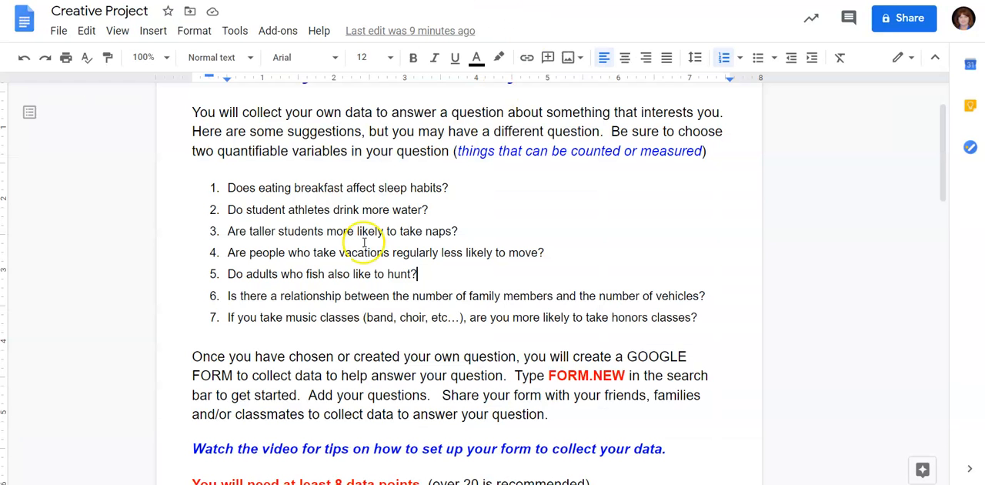
scroll(266, 235, "down", 3)
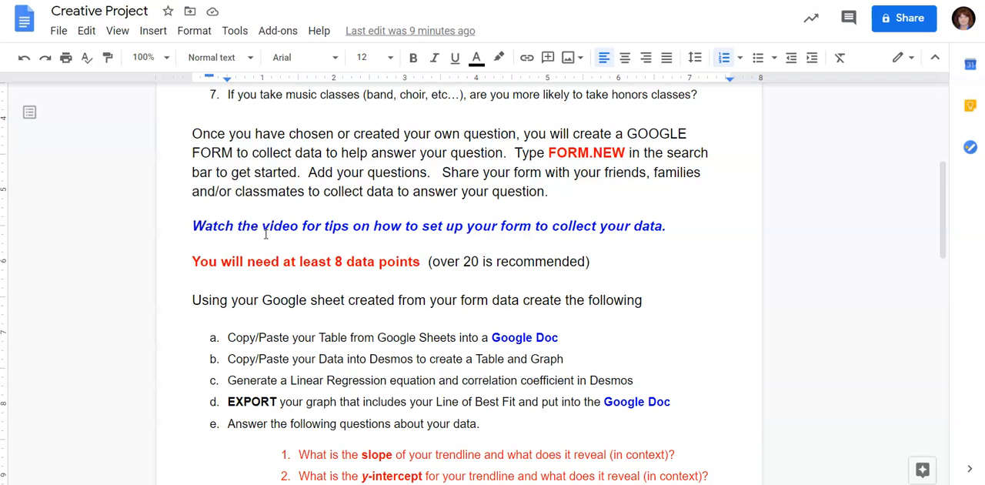
scroll(266, 235, "down", 1)
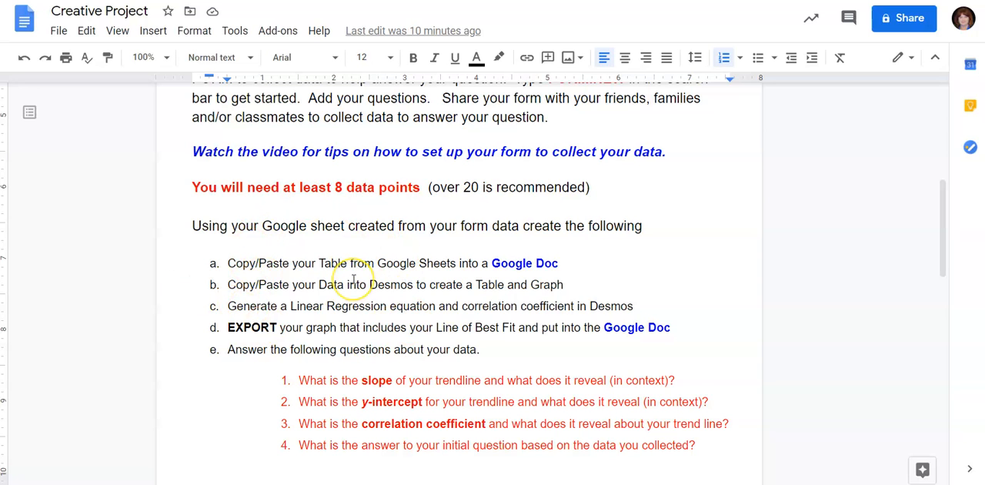
scroll(354, 280, "down", 1)
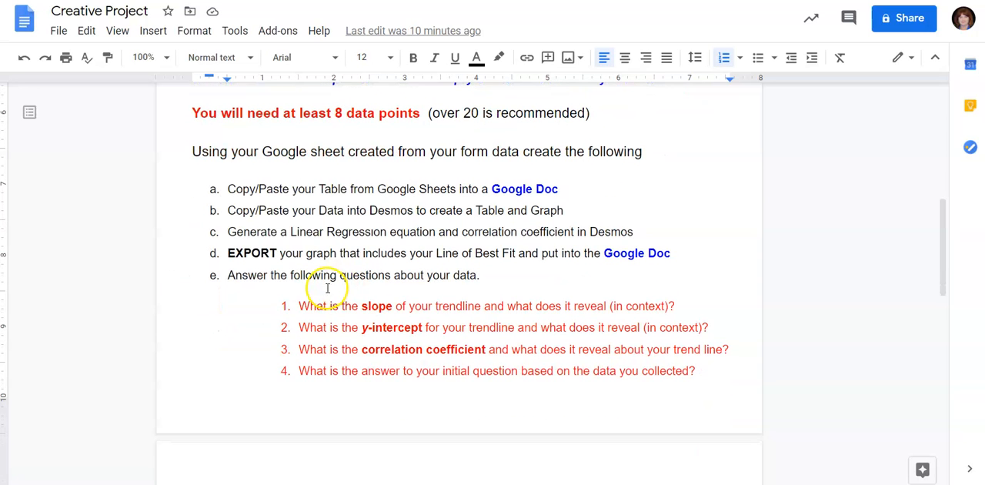
scroll(424, 351, "up", 1)
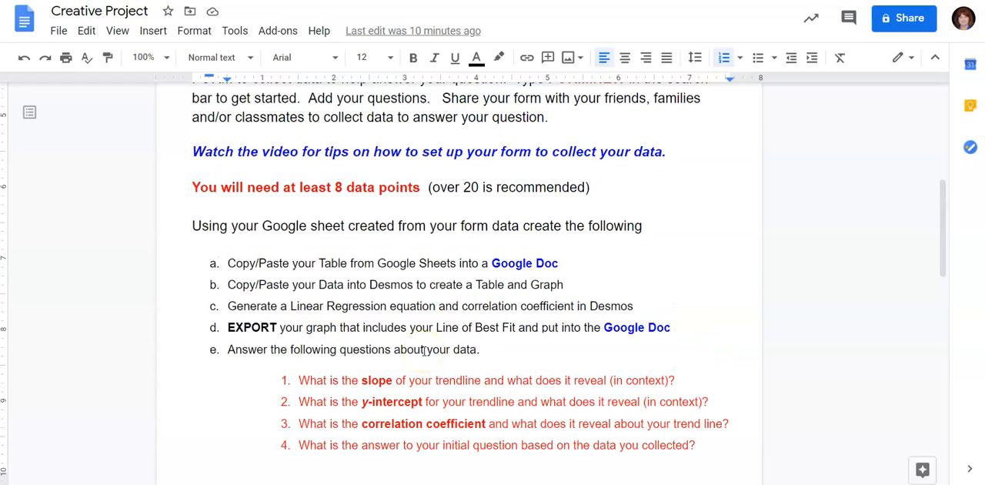
scroll(424, 351, "up", 5)
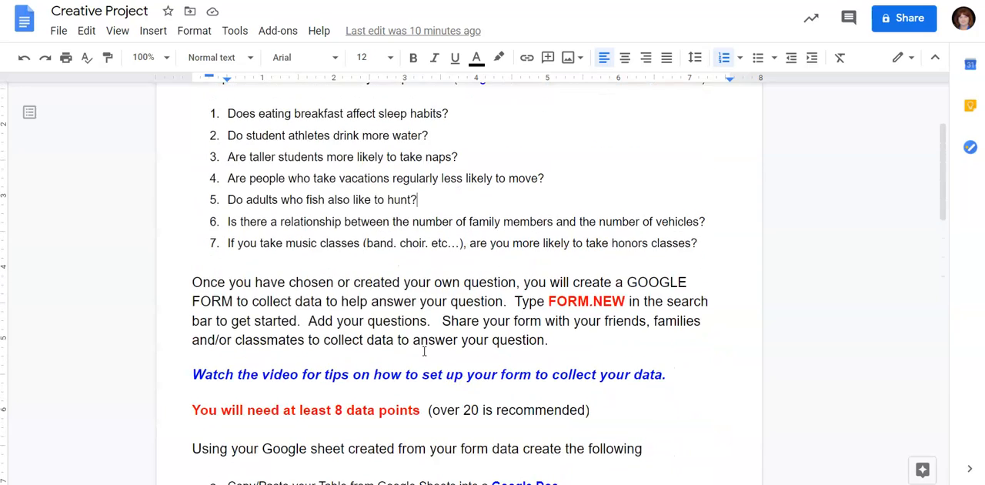
scroll(424, 351, "down", 3)
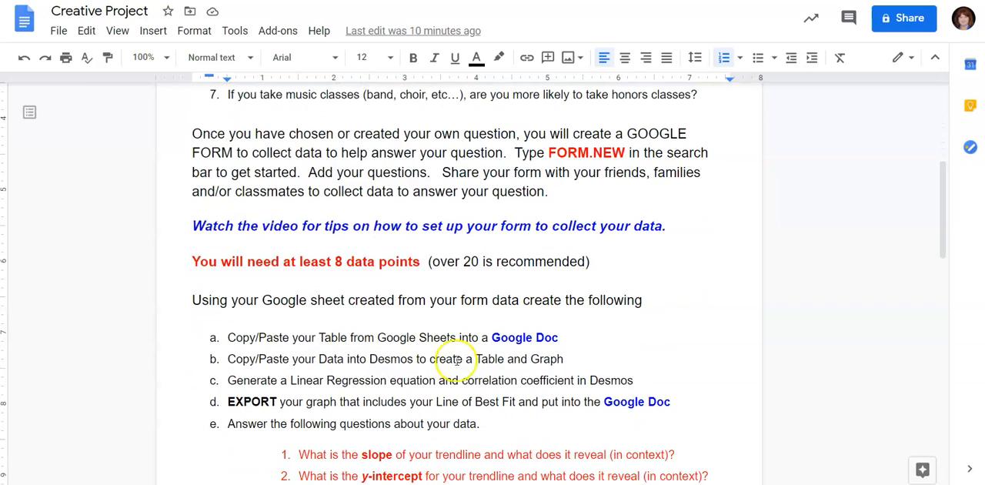
scroll(577, 352, "up", 3)
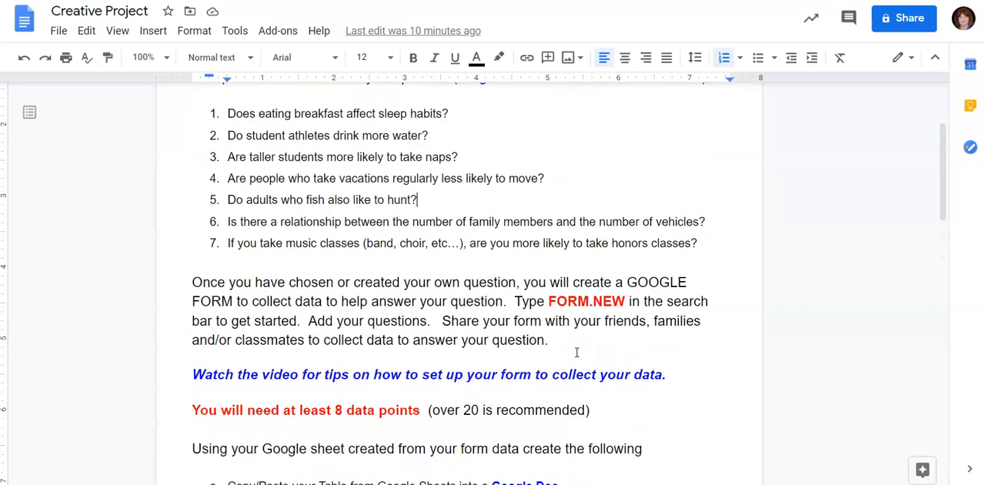
scroll(576, 352, "up", 2)
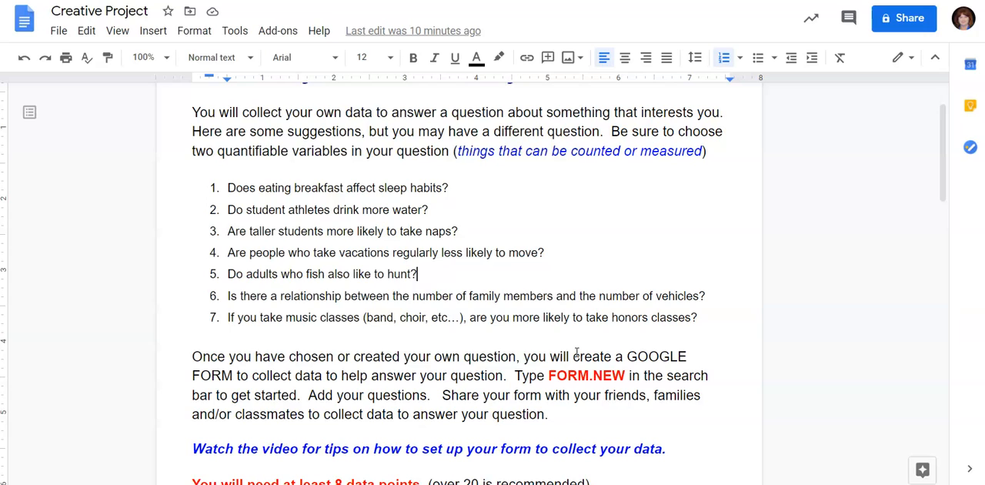